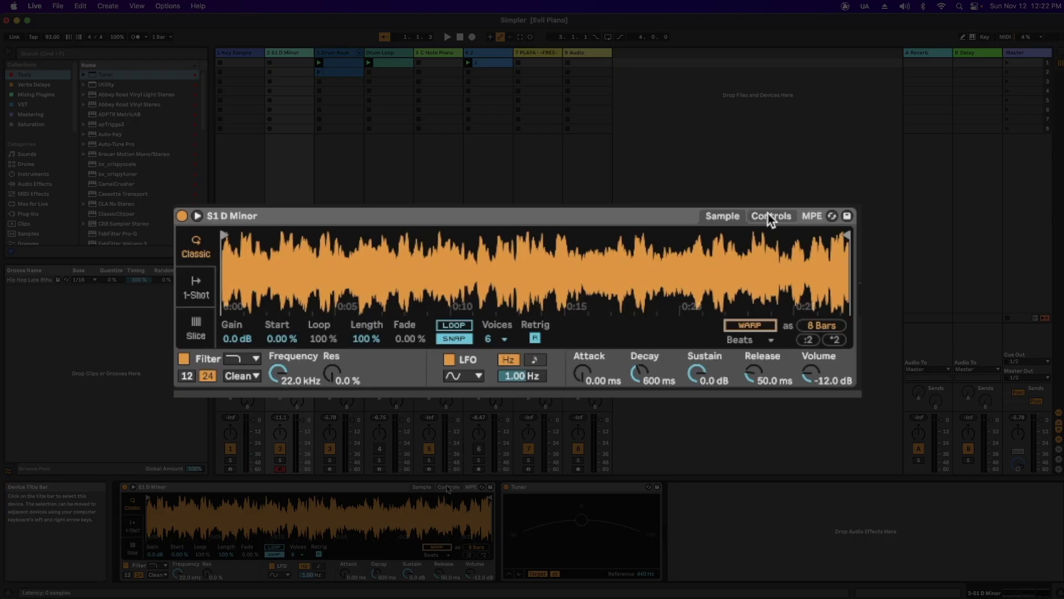
Step: Show Simpler's controls and the expanded sample view, trying a lower gain
left_click(770, 219)
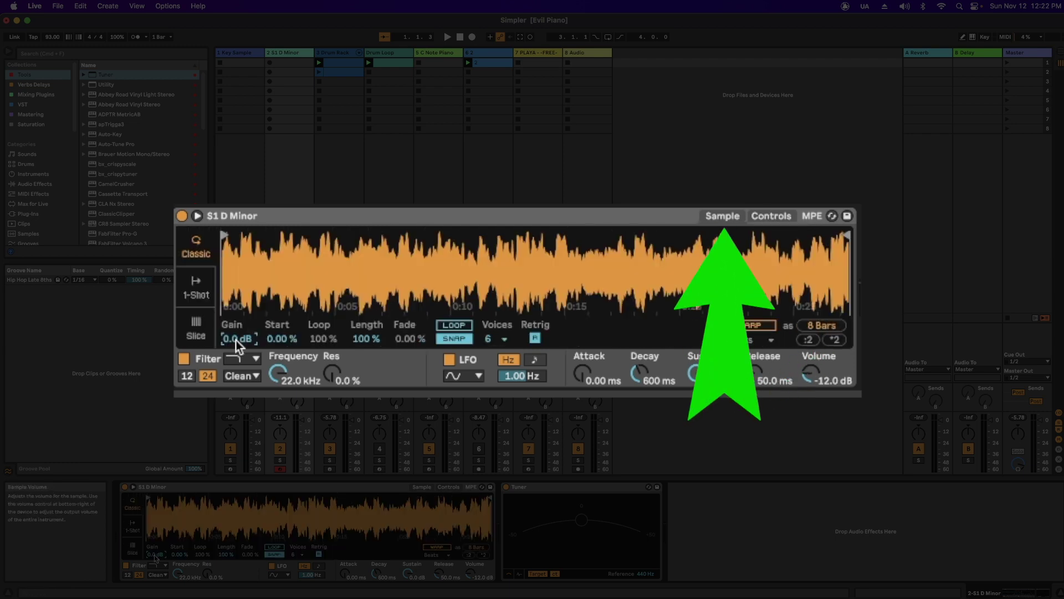
mouse_move(236, 340)
left_mouse_down()
mouse_move(235, 375)
mouse_move(236, 308)
mouse_move(235, 336)
left_mouse_up()
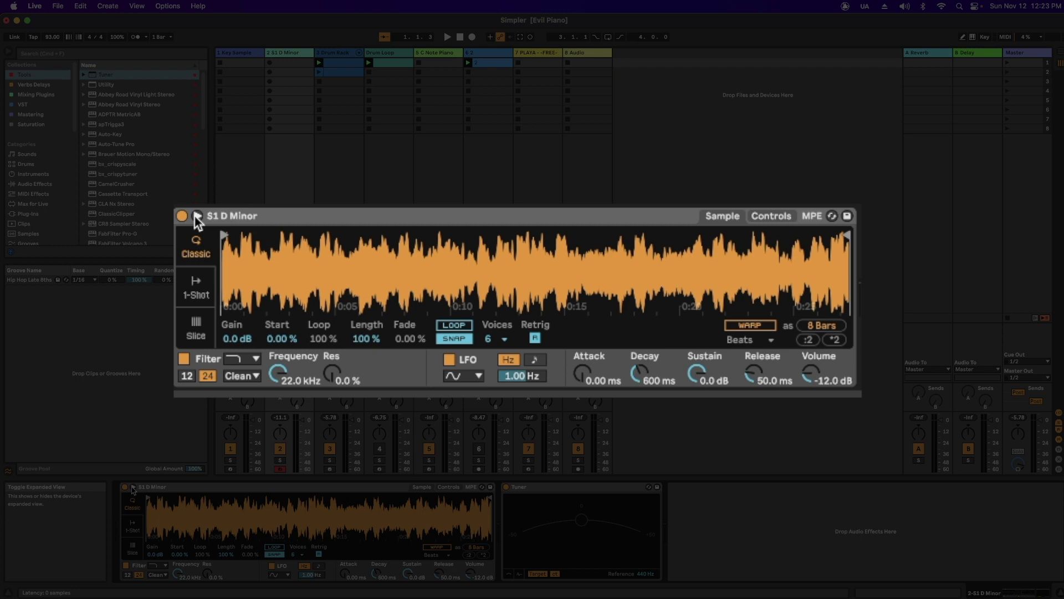
left_click(131, 490)
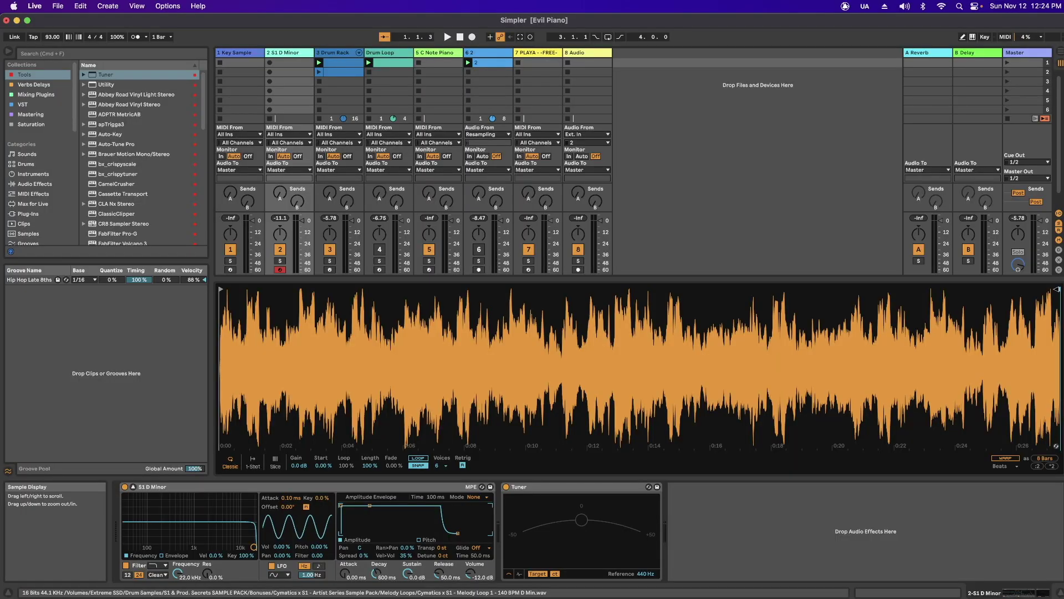
Step: Trim the sample end to about 0:03, loop that portion, and zoom out the display
left_click_drag(1056, 289, 386, 289)
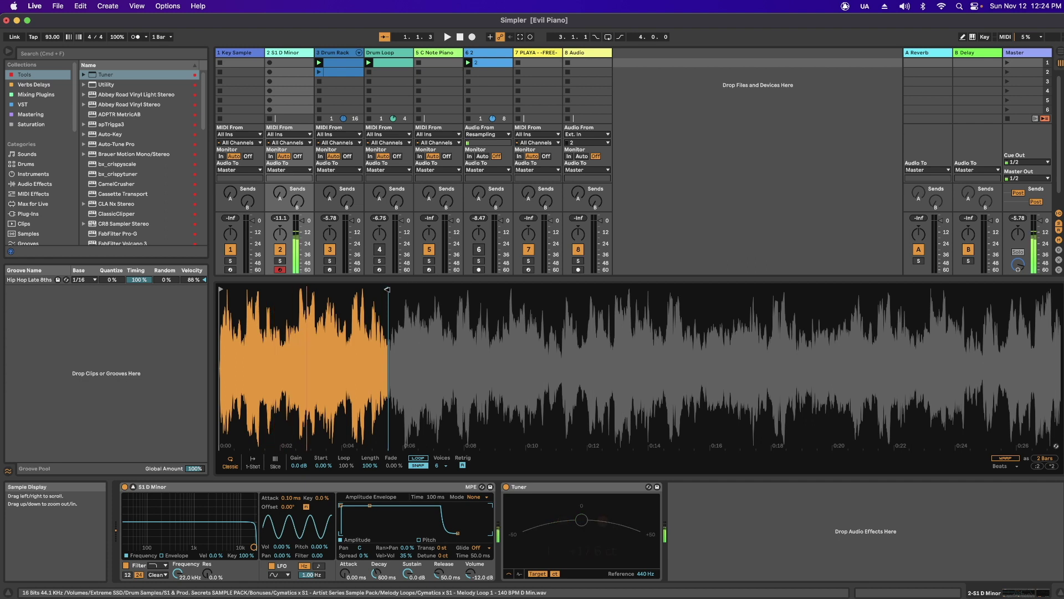
mouse_move(386, 289)
left_mouse_down()
mouse_move(321, 288)
mouse_move(352, 284)
mouse_move(353, 241)
left_mouse_up()
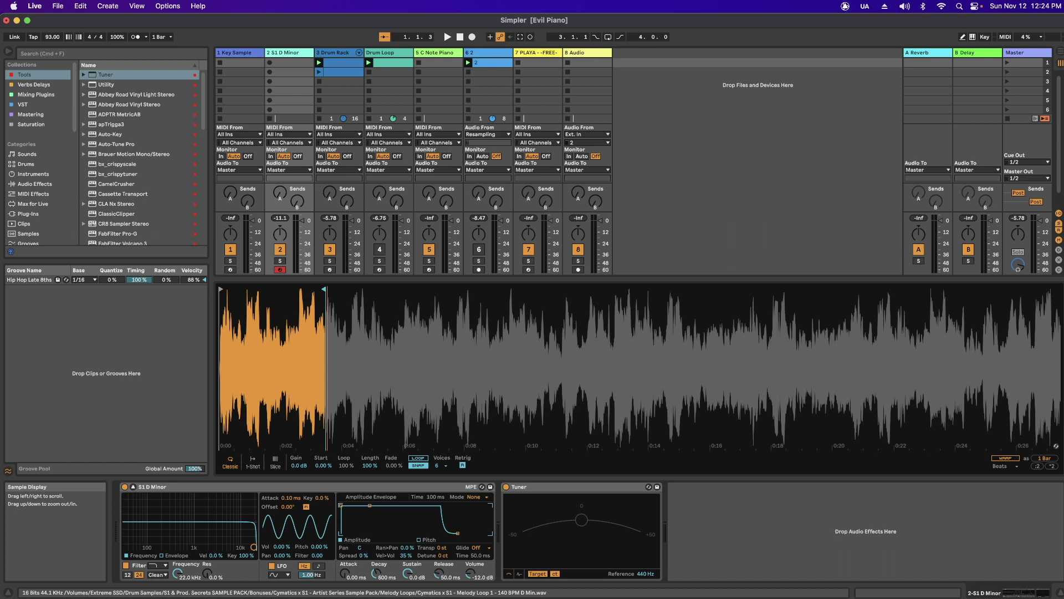
left_click(418, 459)
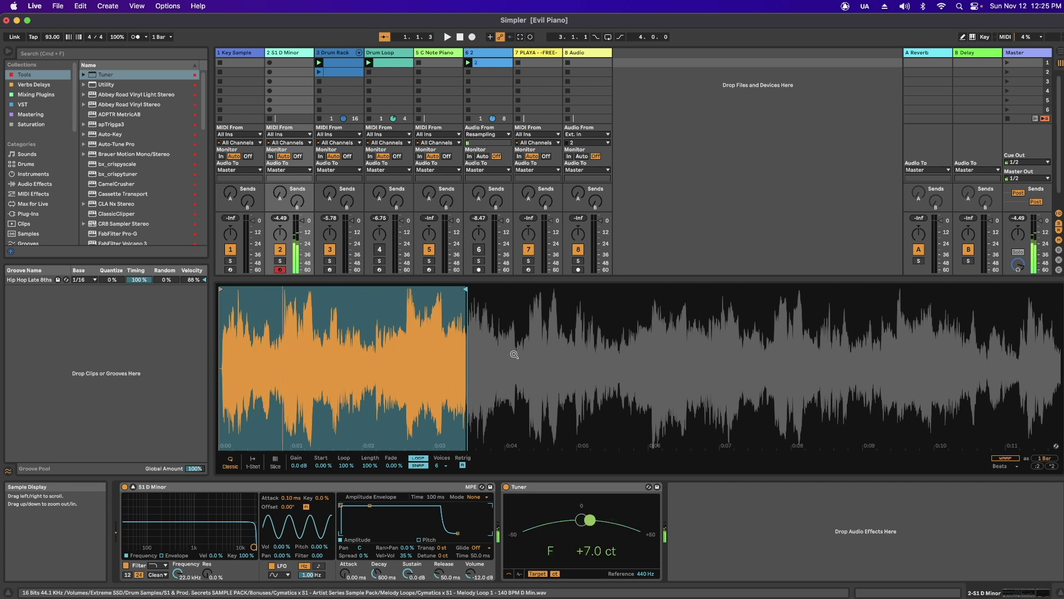
left_click_drag(508, 358, 508, 329)
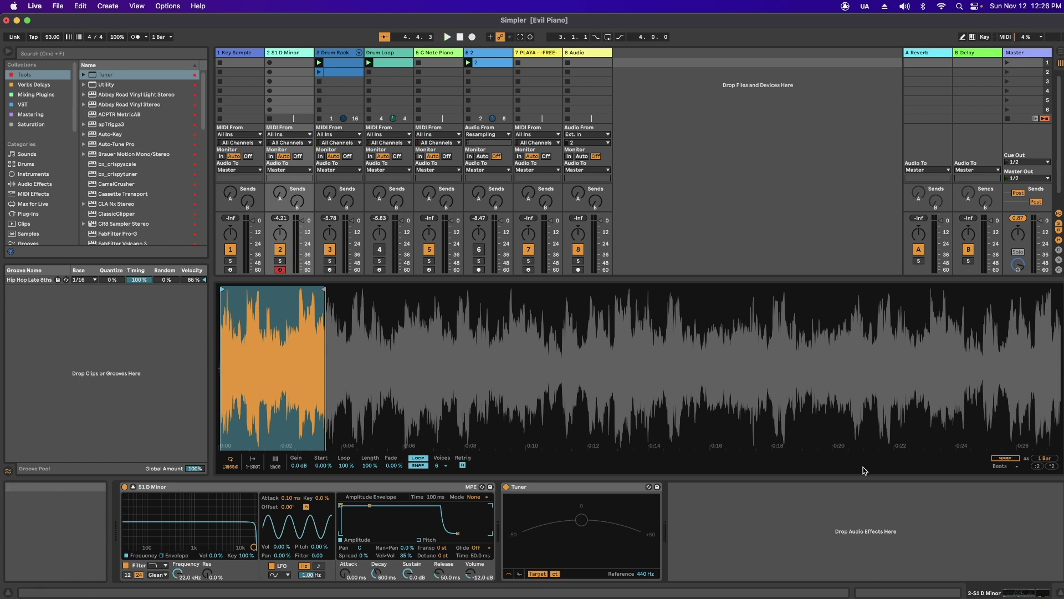
Step: Warp the sample with the Beats algorithm, play it, and double its length with *2
left_click(1001, 459)
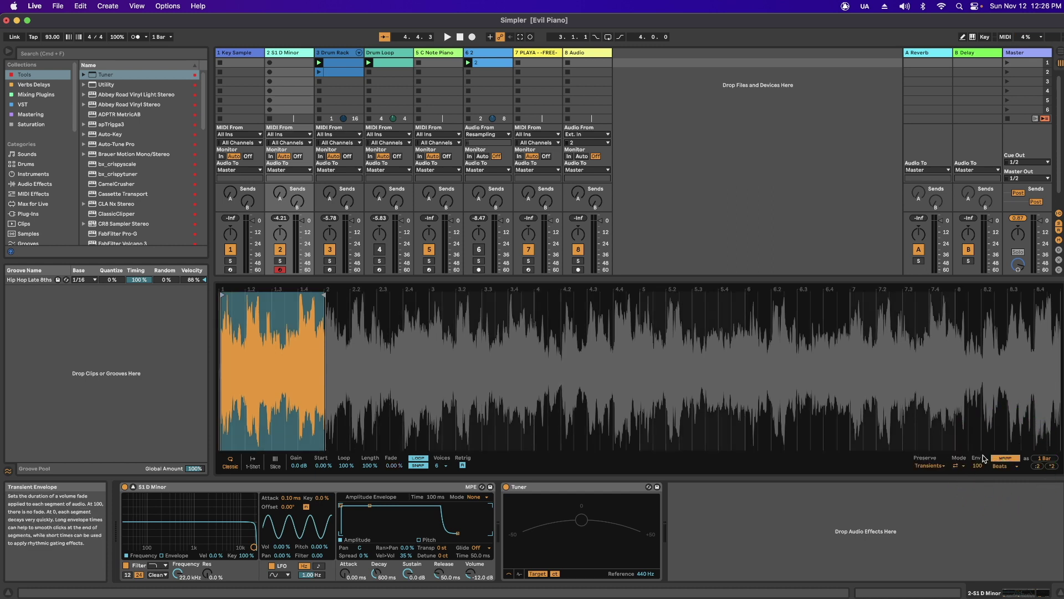
key("space")
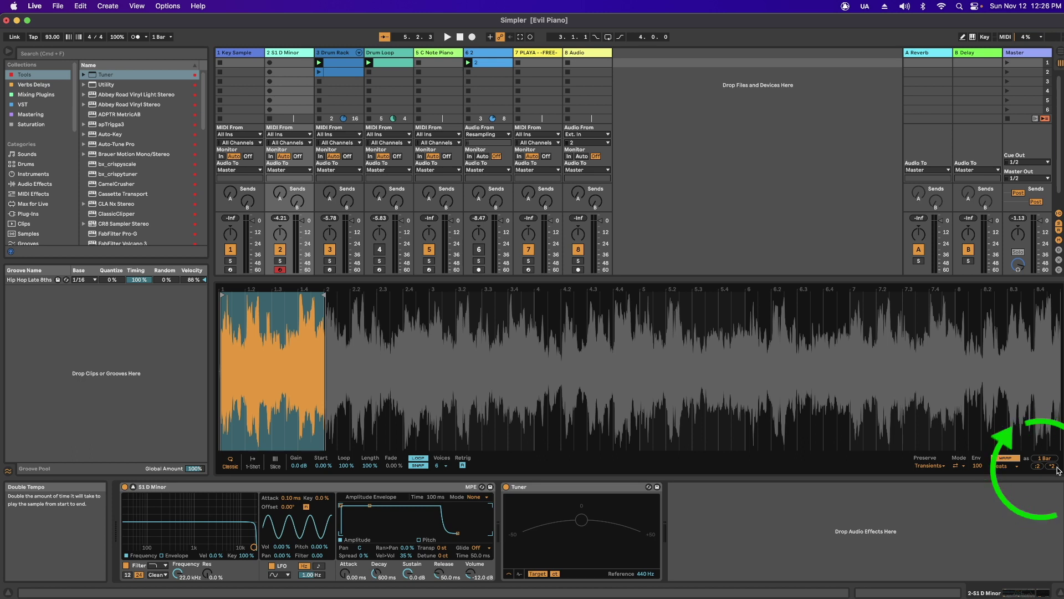
left_click(1011, 466)
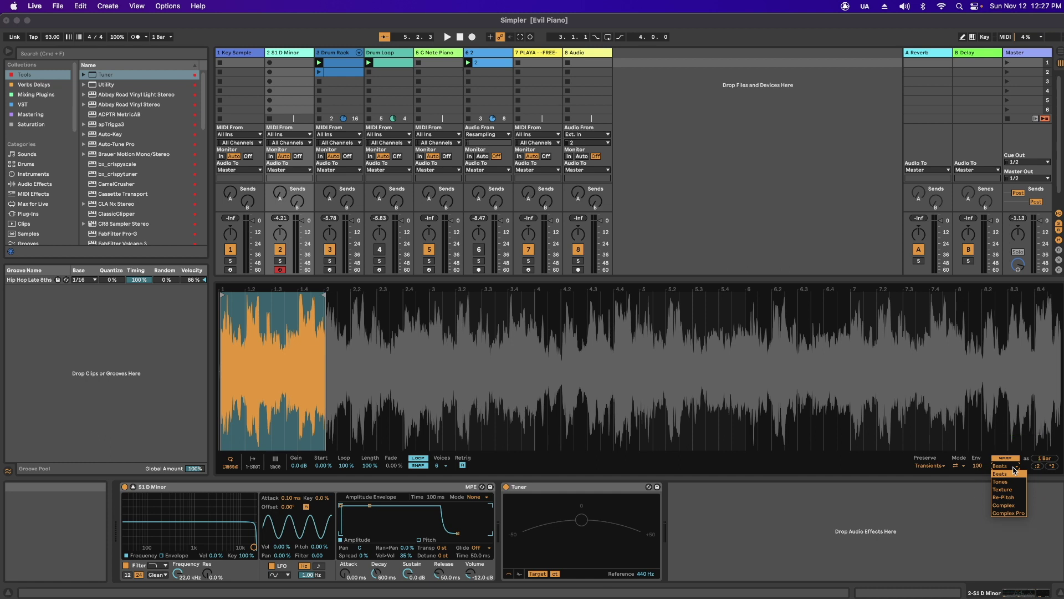
left_click(1014, 471)
left_click(1055, 468)
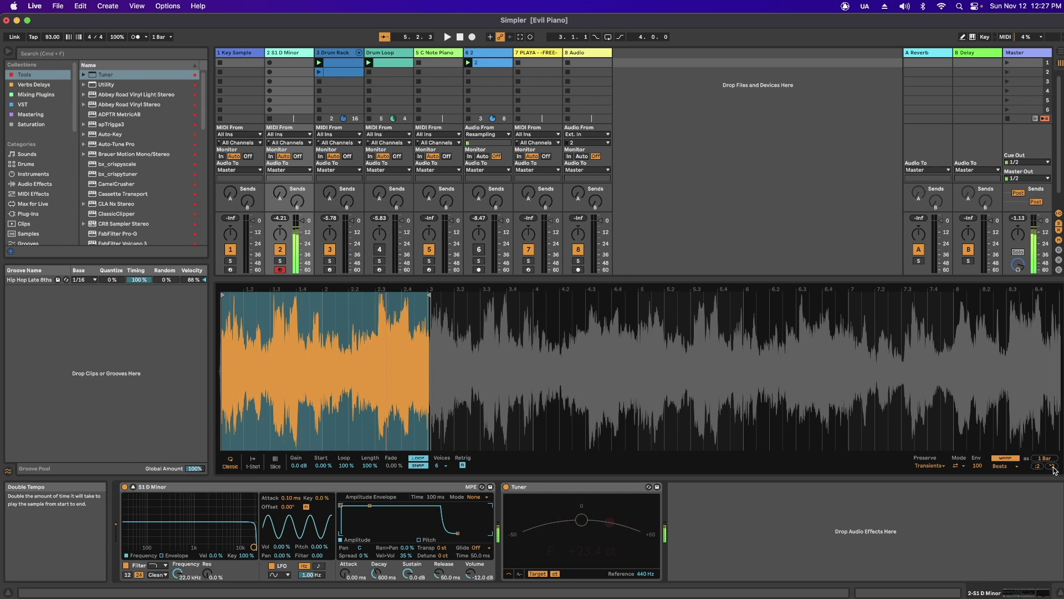
Step: Halve the sample back to one bar and lower the filter cutoff to about 3 kHz
left_click(1055, 468)
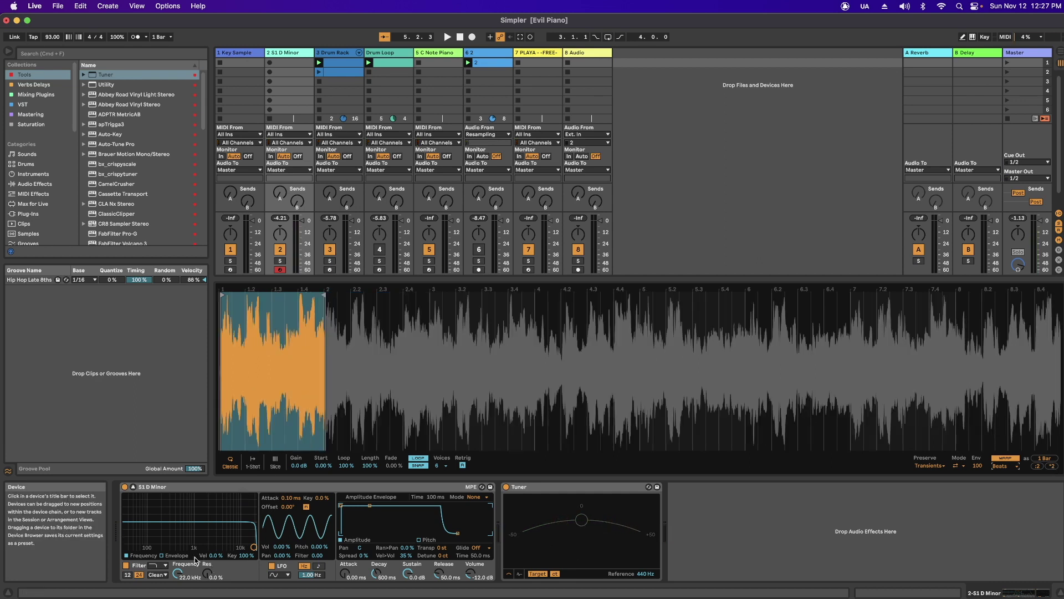
mouse_move(179, 574)
left_mouse_down()
mouse_move(178, 592)
mouse_move(206, 557)
left_mouse_up()
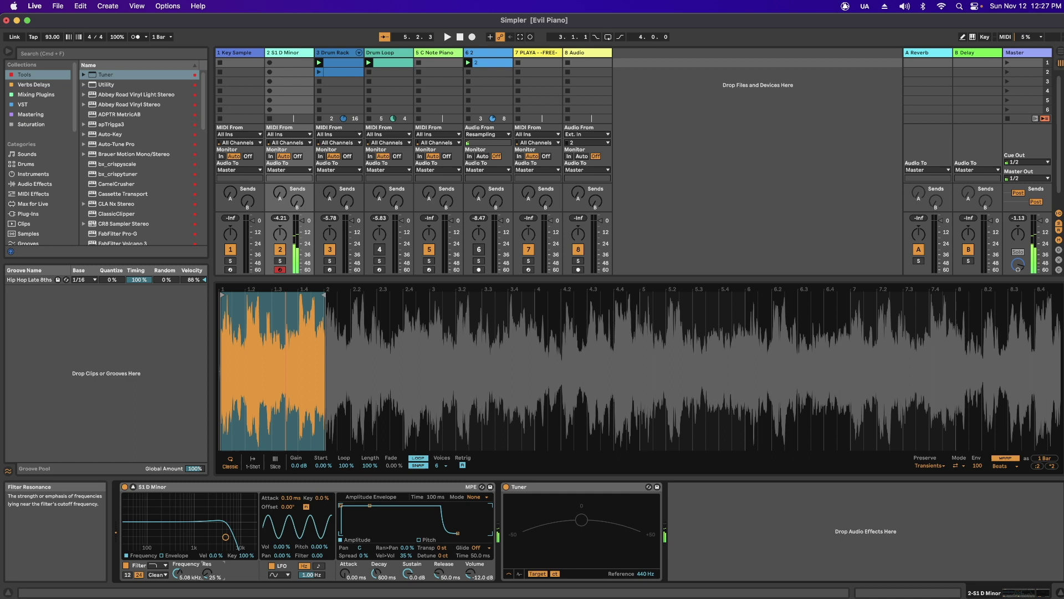
mouse_move(178, 574)
left_mouse_down()
mouse_move(178, 587)
mouse_move(206, 572)
left_mouse_up()
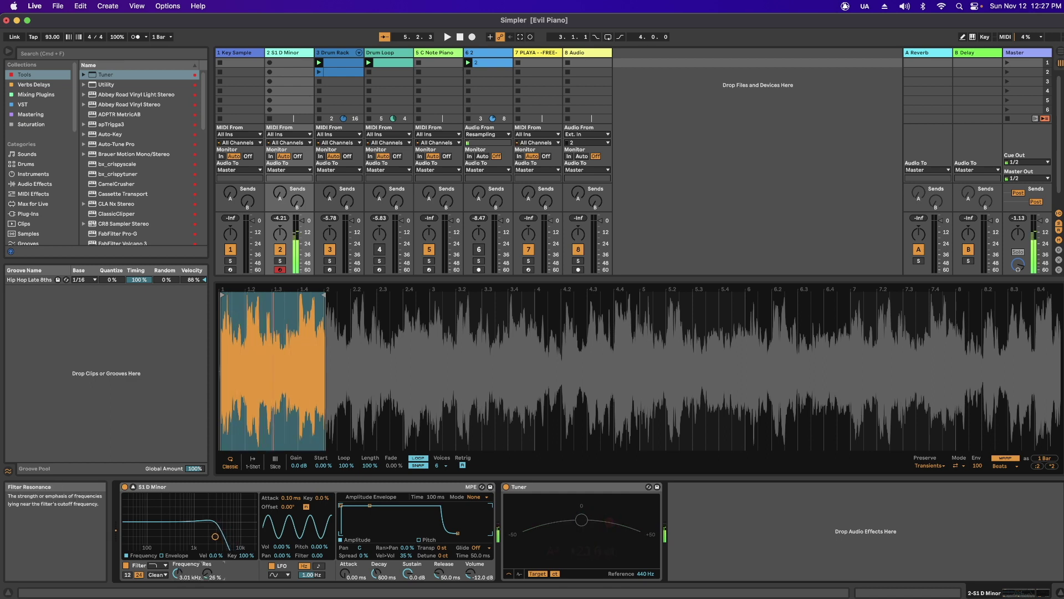
key("shift+question")
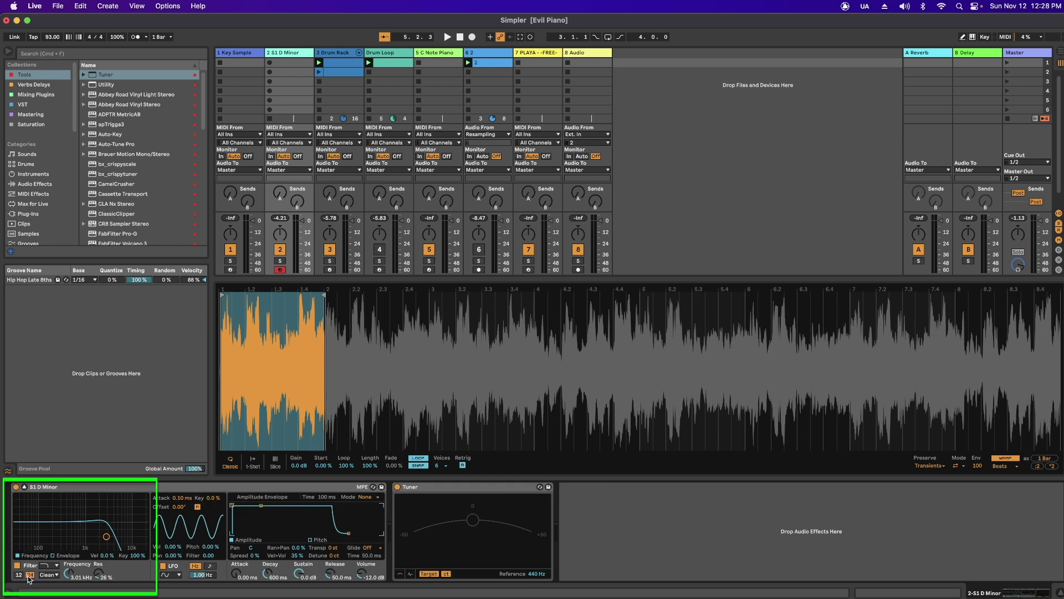
Step: Change the filter circuit from Clean to SMP
left_click(54, 569)
left_click(54, 568)
left_click(50, 575)
left_click(47, 566)
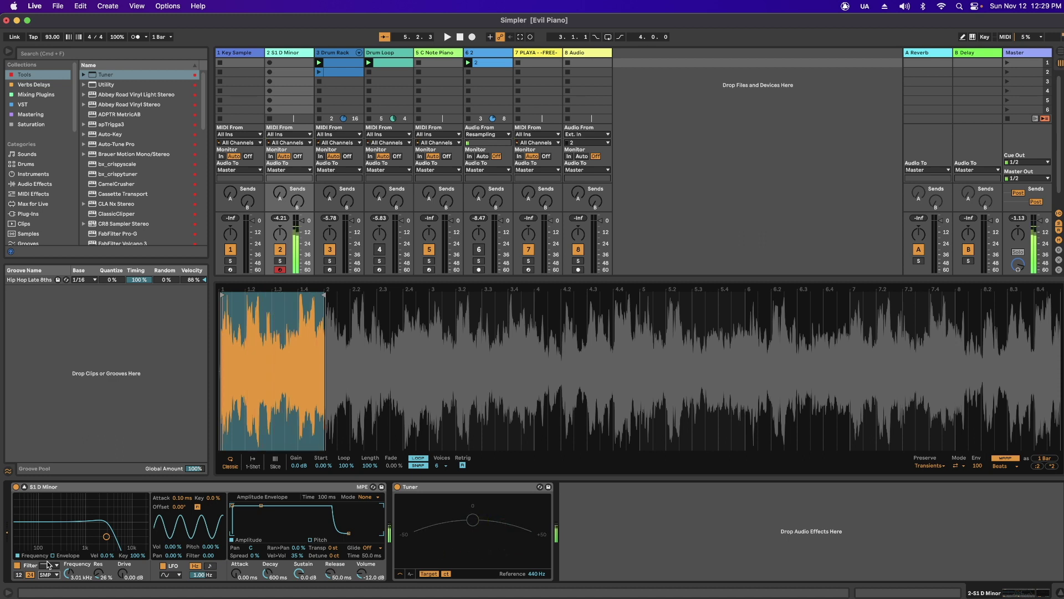
Step: Set Simpler to 1-Shot playback with Gate triggering instead of Trigger
left_click(252, 462)
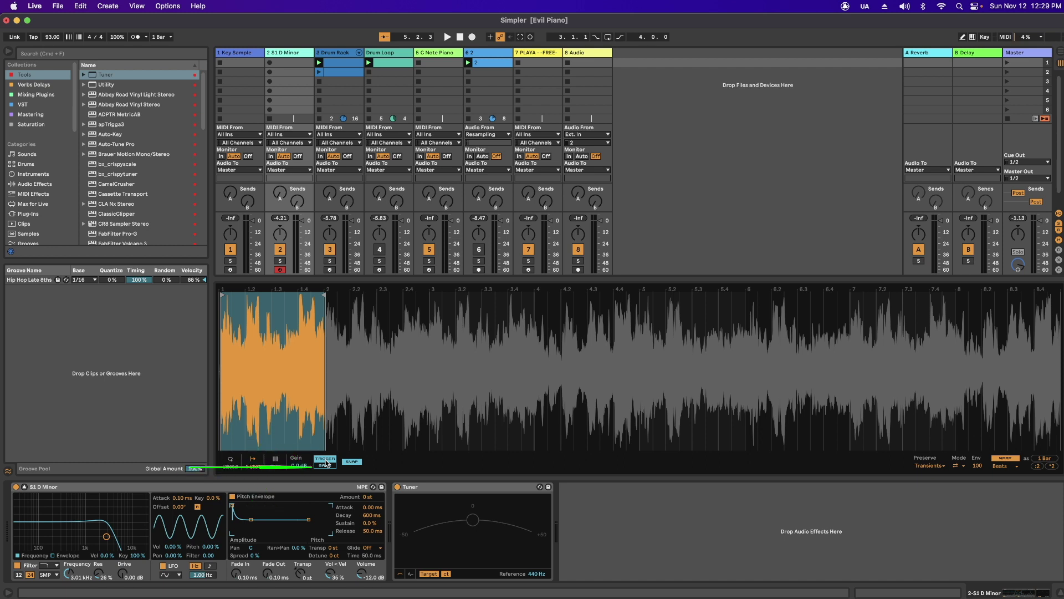
left_click(323, 466)
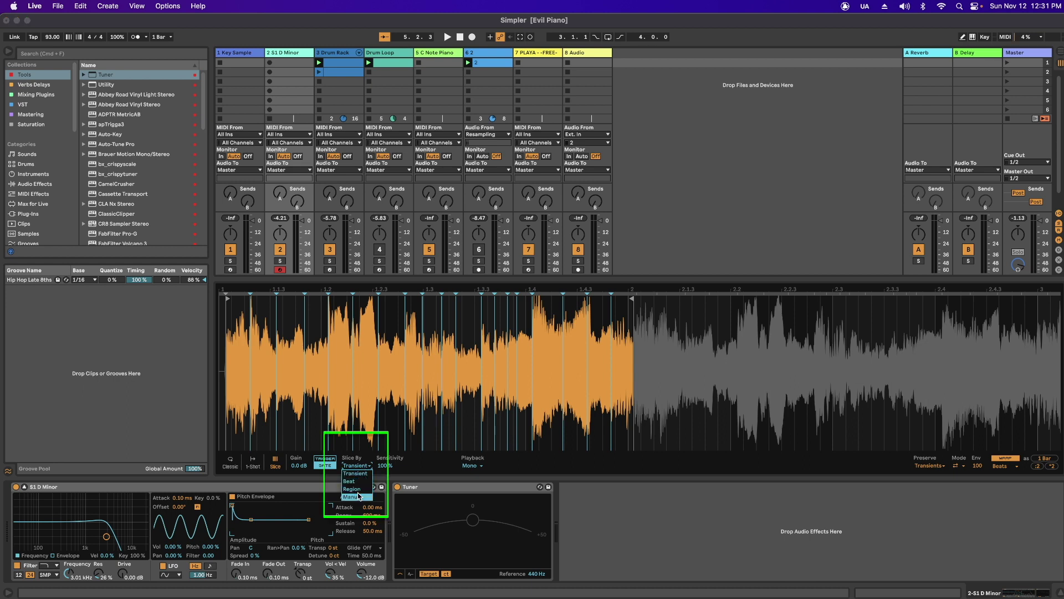
left_click(361, 470)
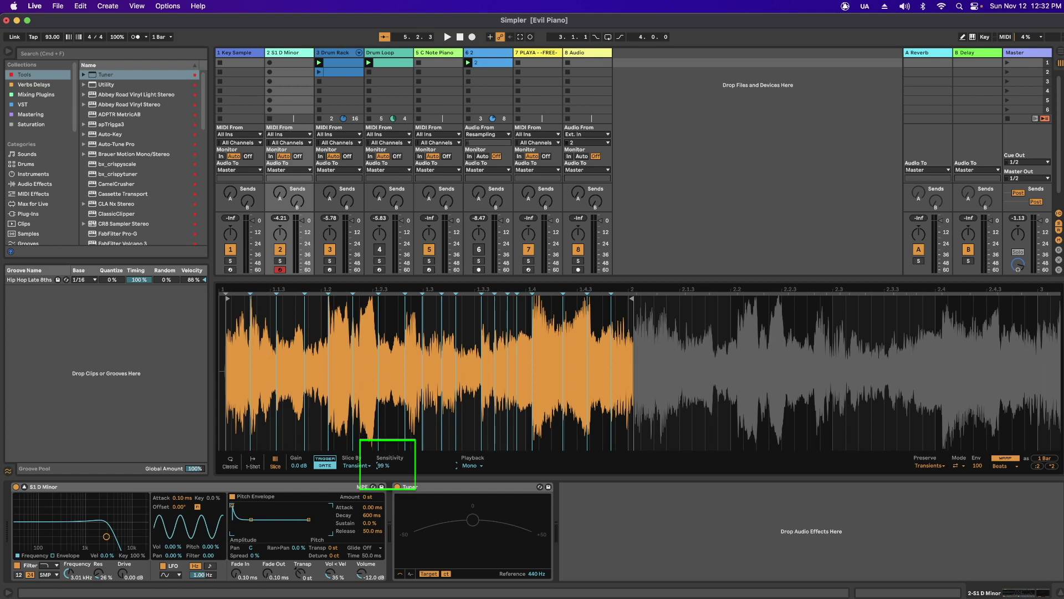
mouse_move(378, 465)
left_mouse_down()
mouse_move(379, 491)
mouse_move(378, 468)
left_mouse_up()
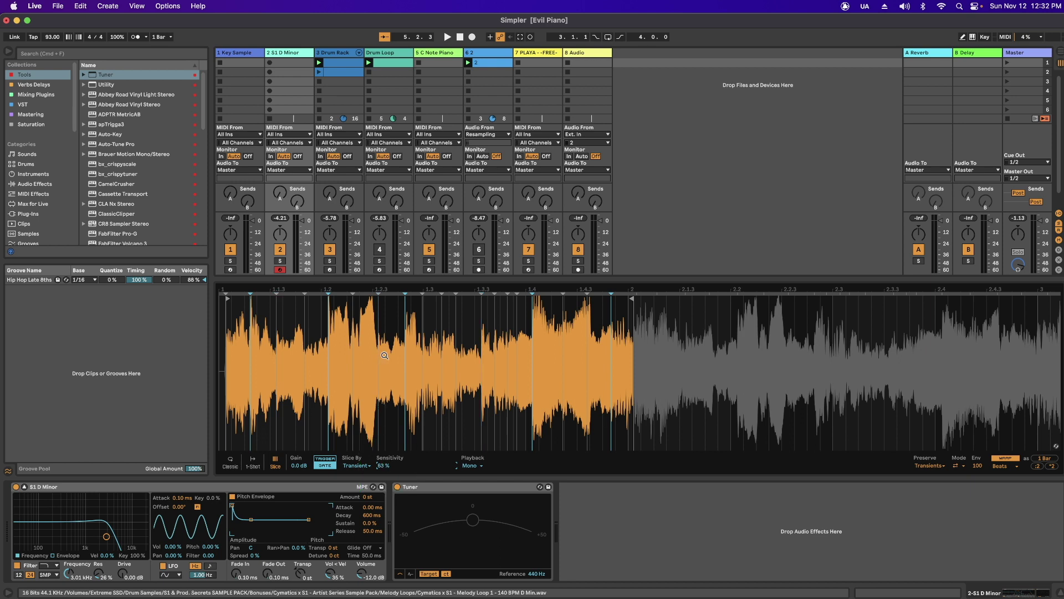
left_click_drag(384, 355, 533, 309)
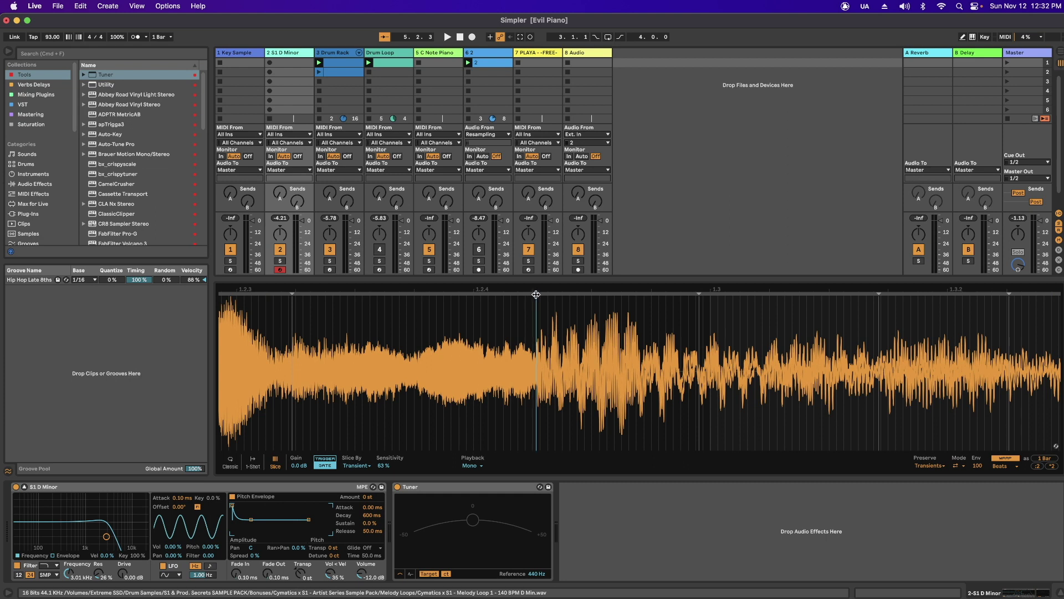
left_click_drag(534, 295, 533, 296)
double_click(764, 304)
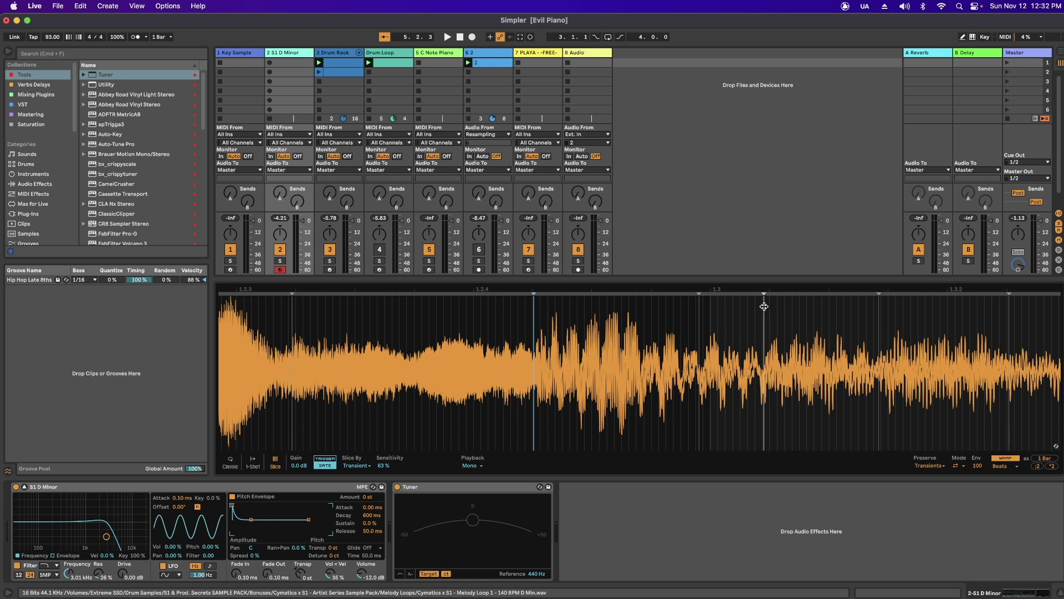
double_click(764, 307)
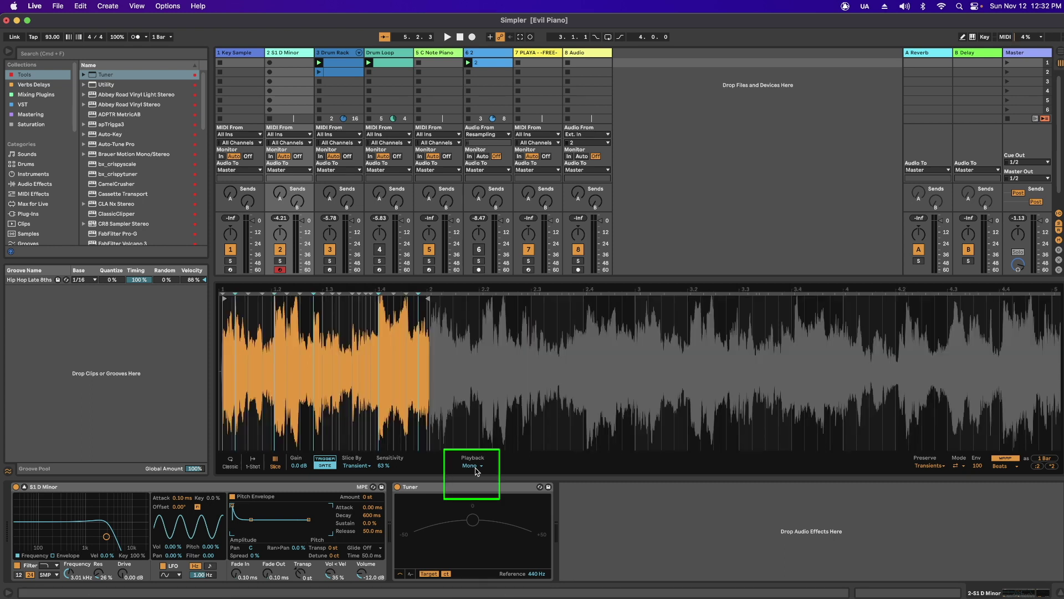
left_click(473, 465)
left_click(345, 351)
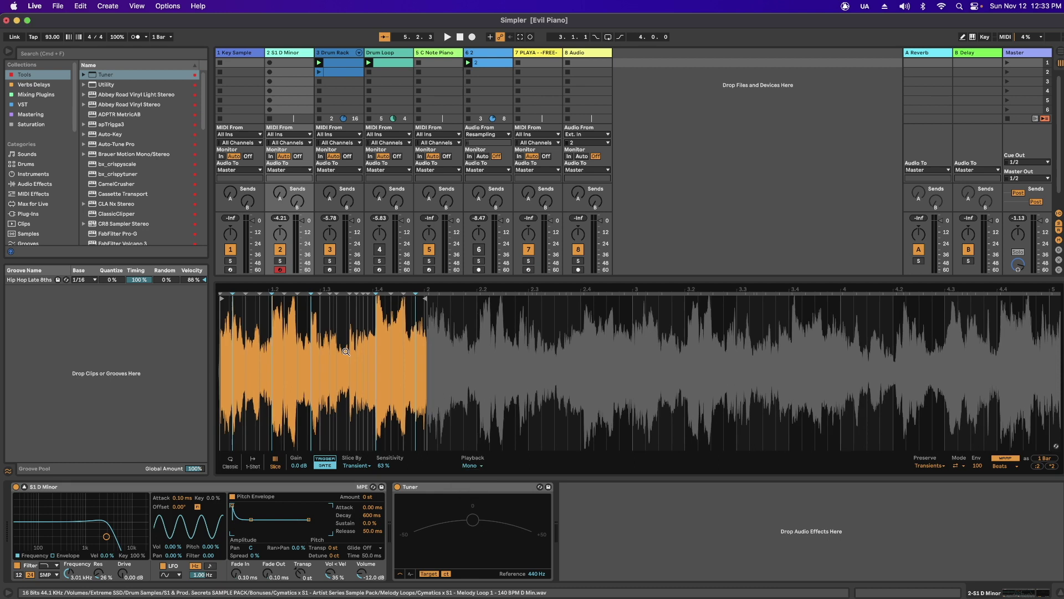
right_click(344, 351)
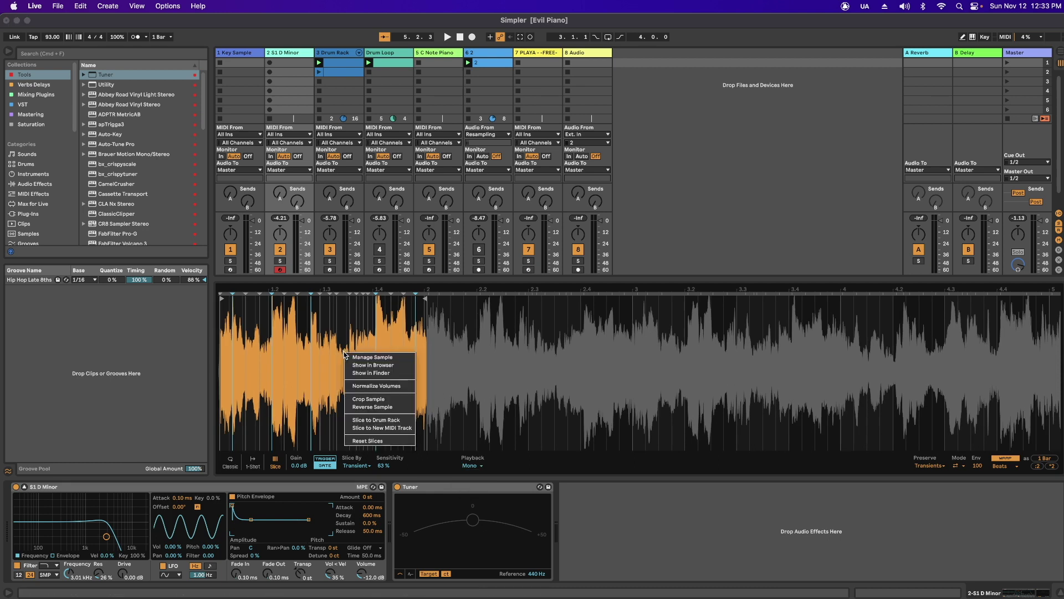
left_click(358, 406)
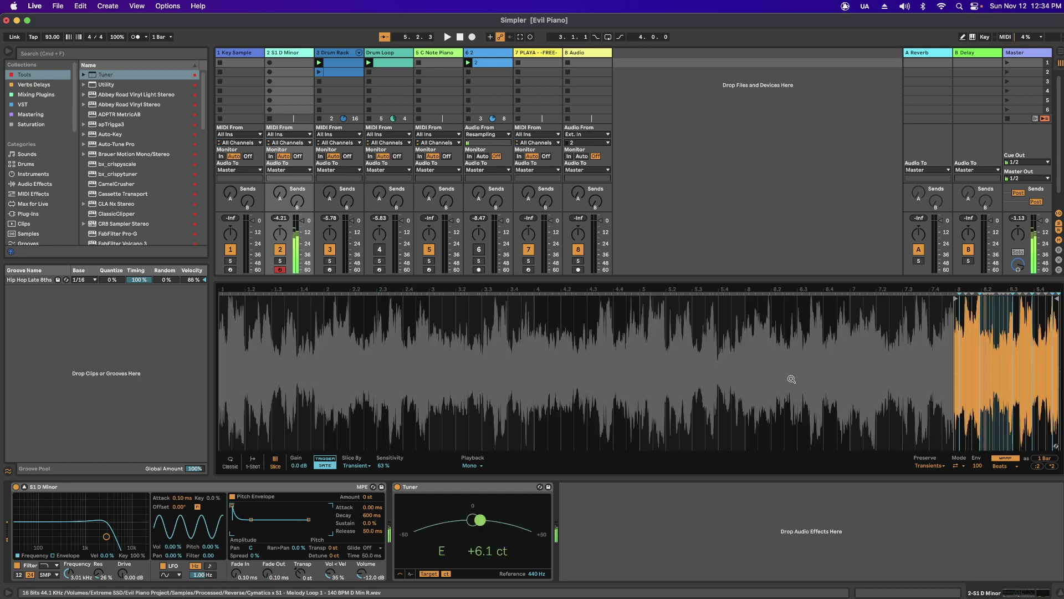
right_click(343, 367)
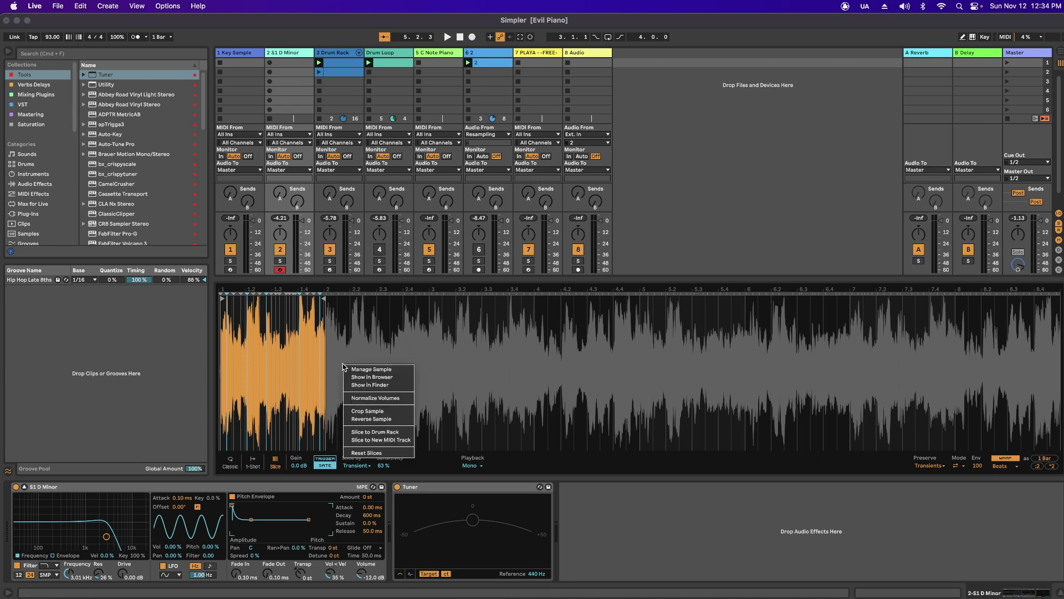
left_click(356, 411)
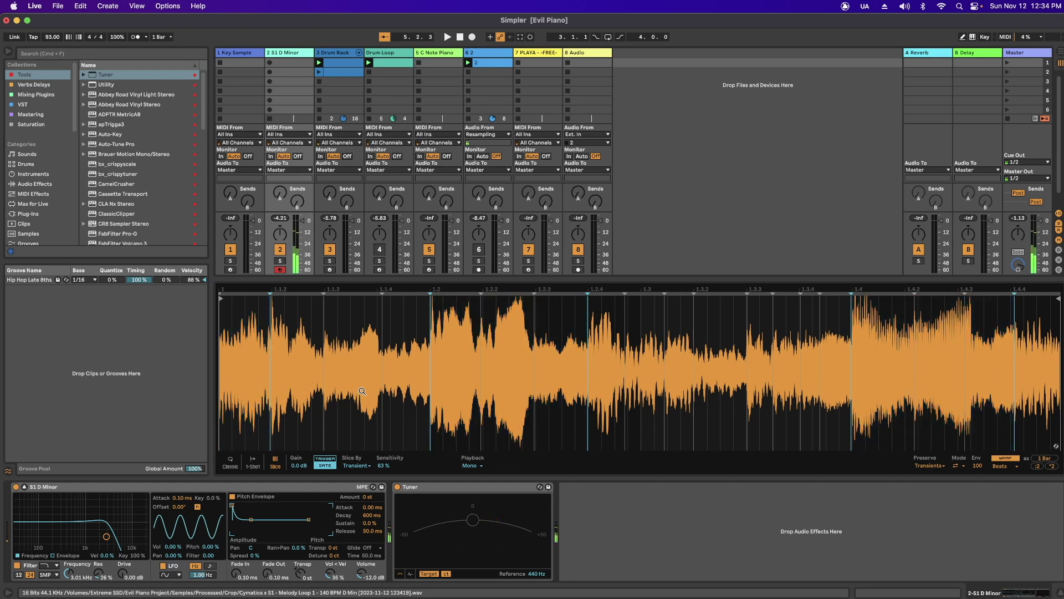
key("super+z")
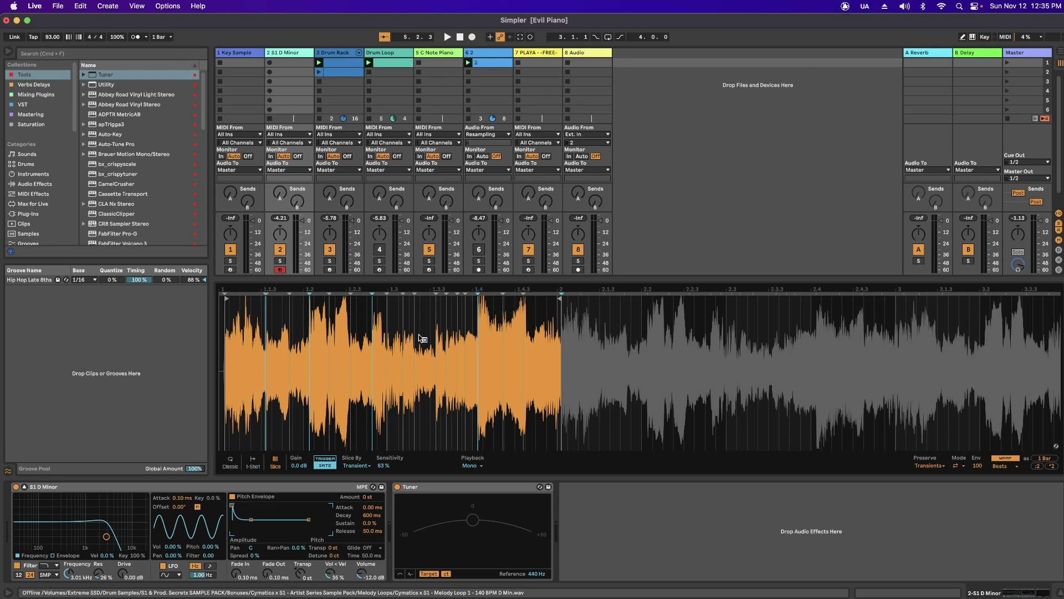
Step: Convert the sliced sample to a Drum Rack and audition the Slice 4 pad
right_click(421, 338)
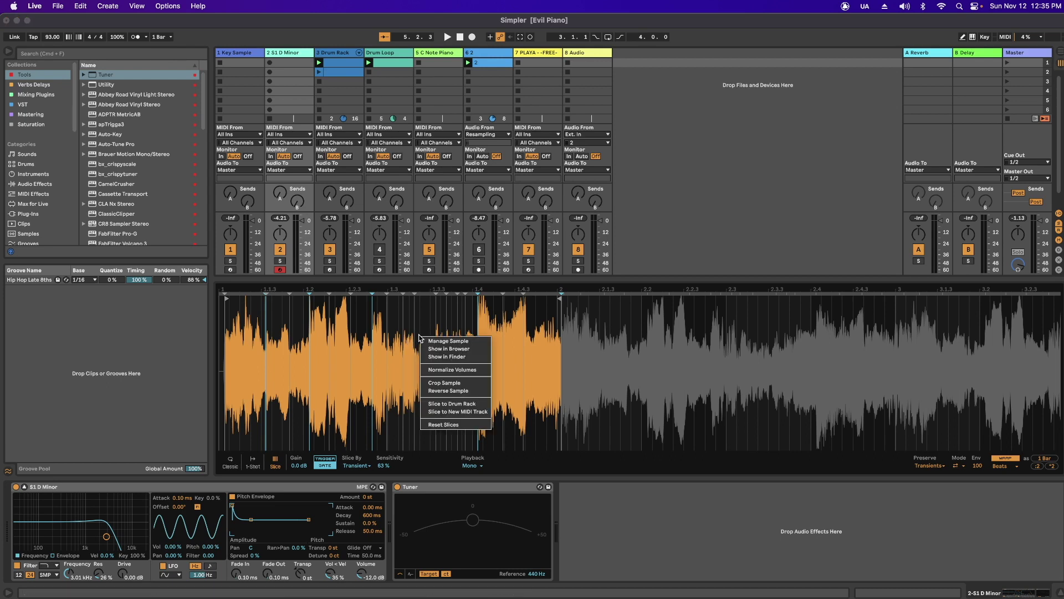
left_click(446, 404)
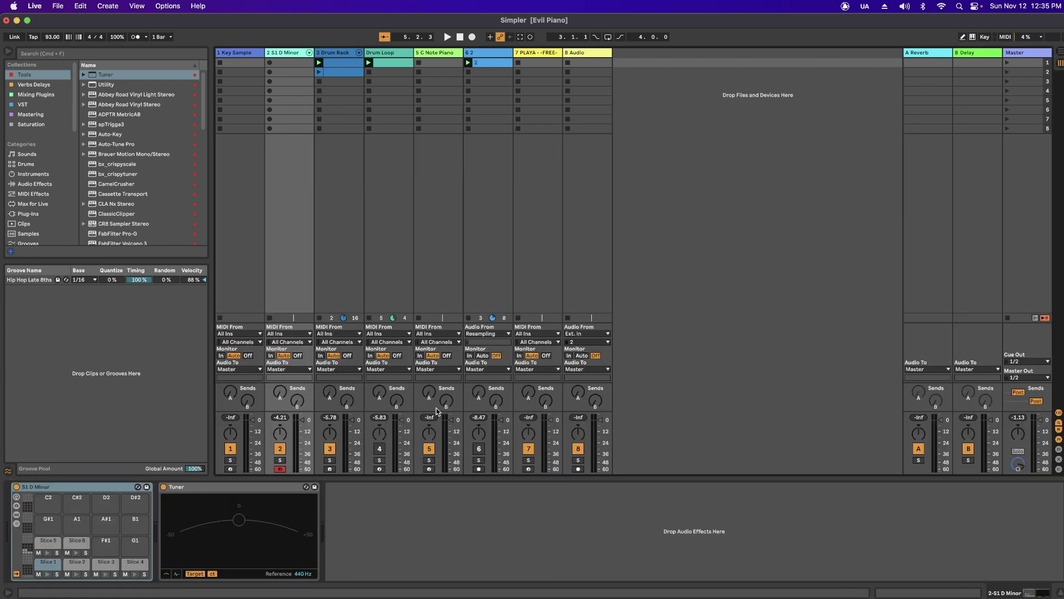
left_click(135, 561)
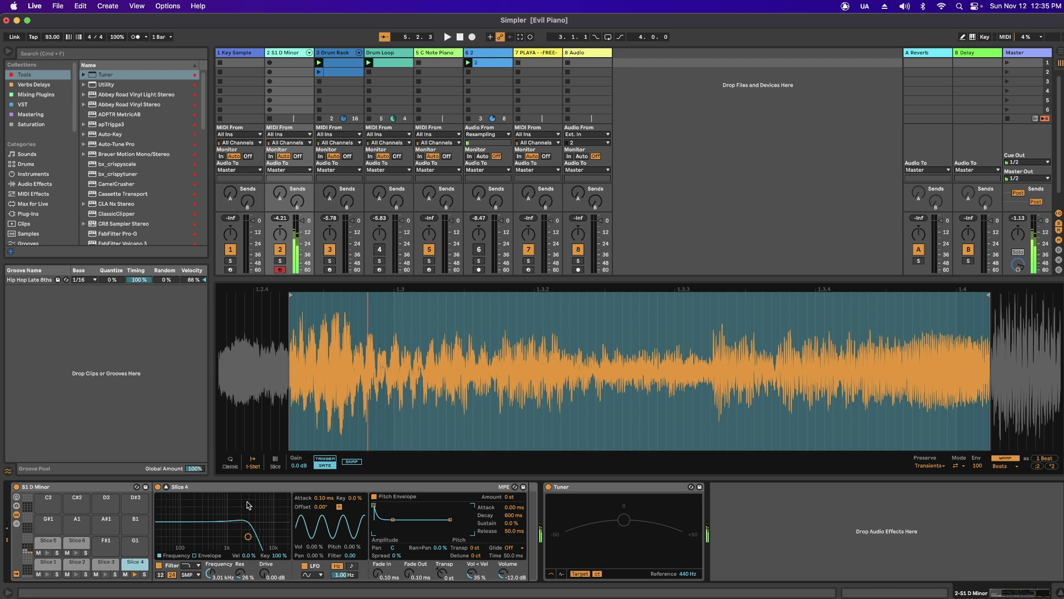
Step: Double the playback length of Slice 1 and Slice 2 with the *2 warp button
key("a")
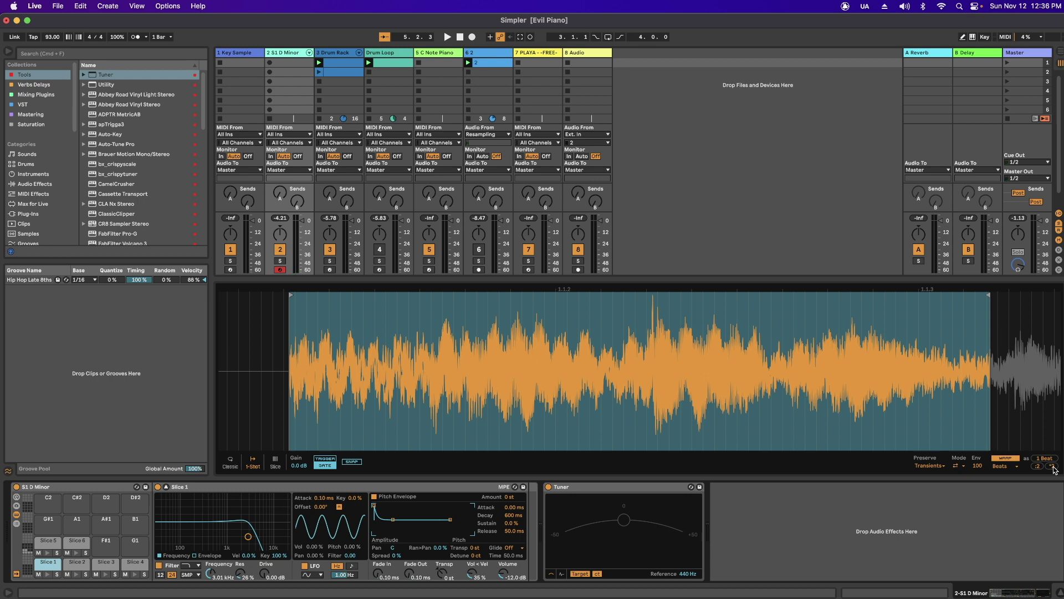
key("a")
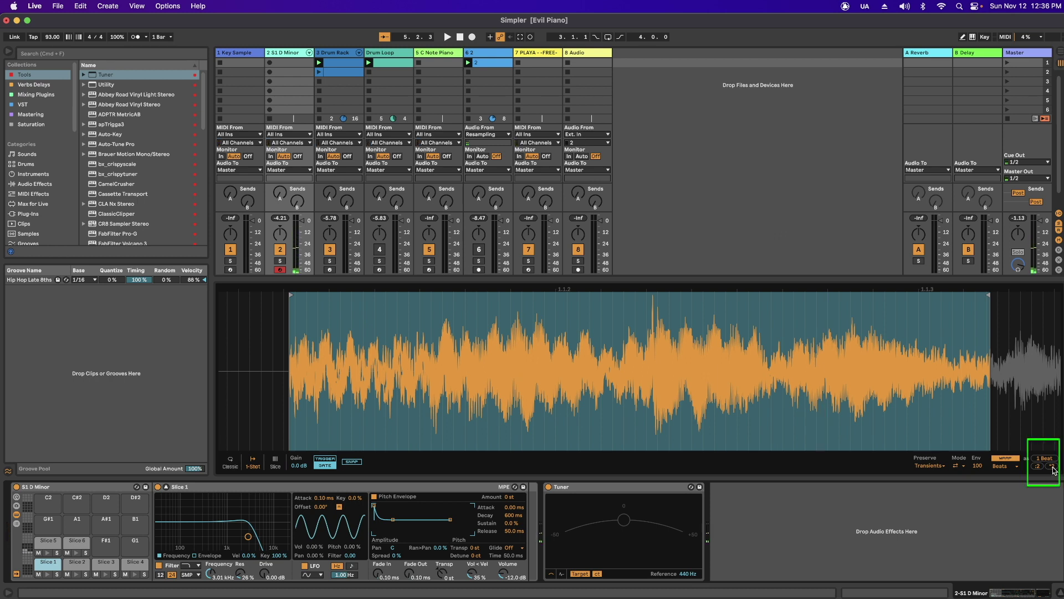
left_click(1052, 468)
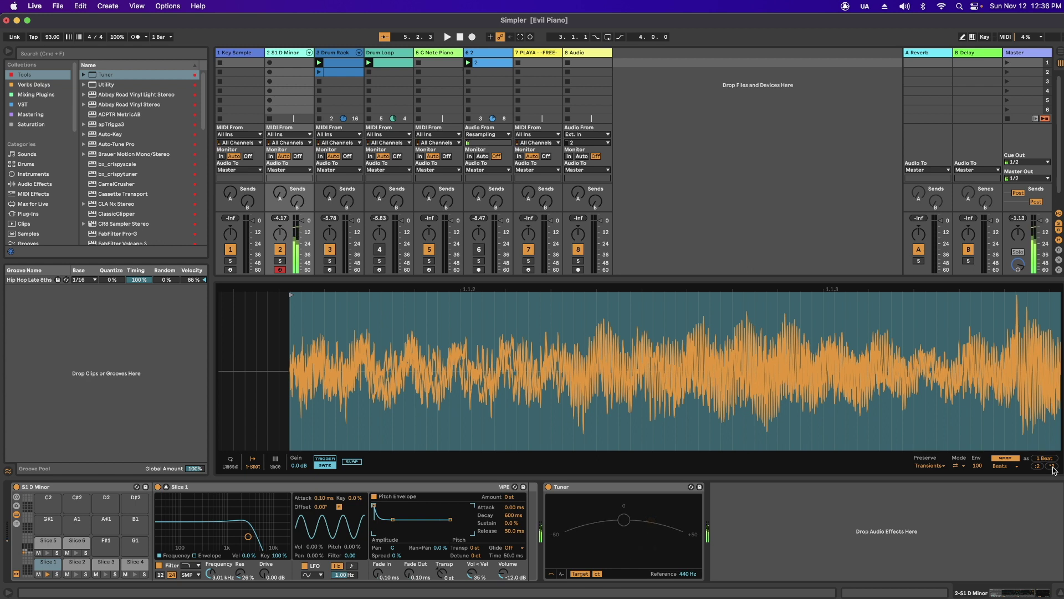
key("w")
left_click(1053, 465)
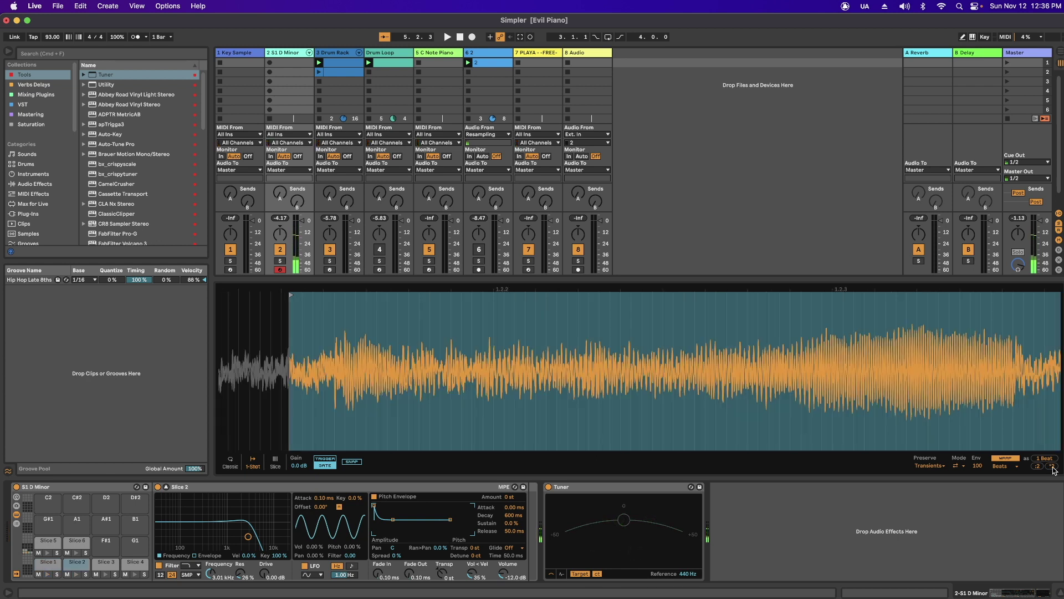
left_click(1052, 468)
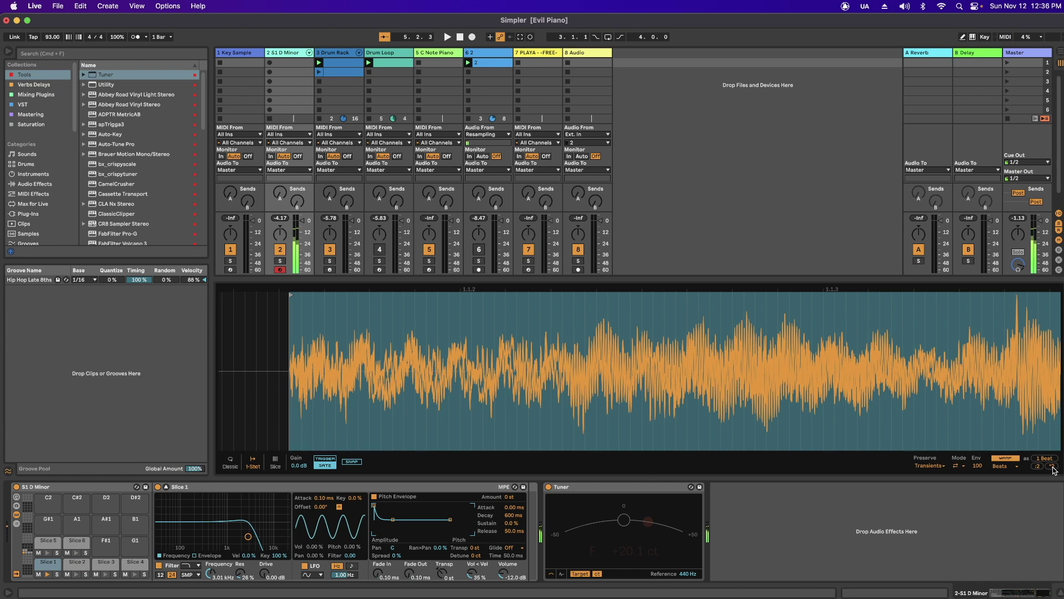
key("ctrl+z")
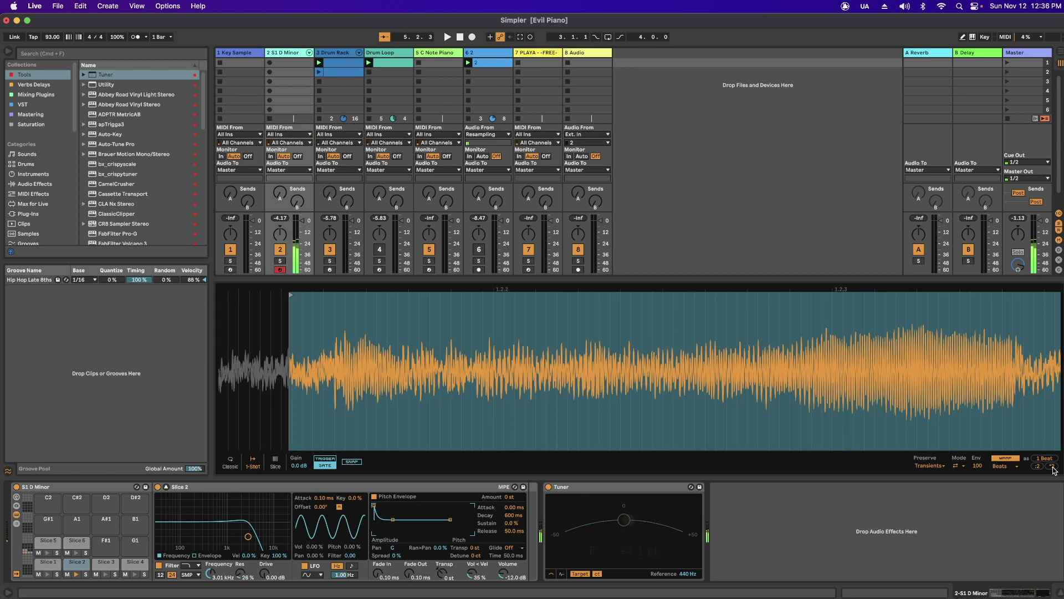
left_click(1053, 467)
Step: Raise Slice 3's Transp value from 0 st to +2 st
left_click_drag(477, 552, 478, 540)
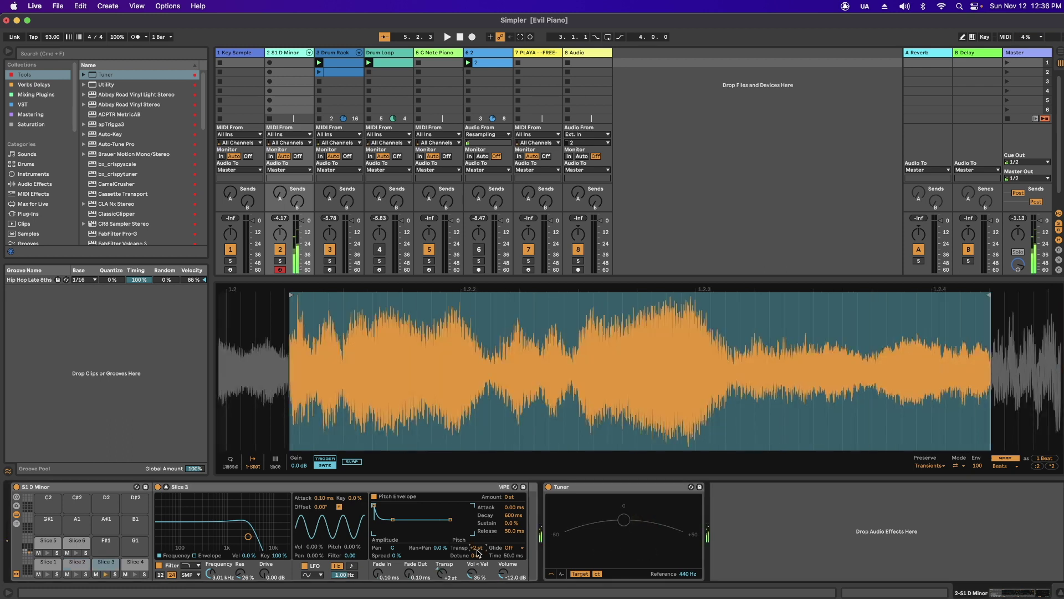